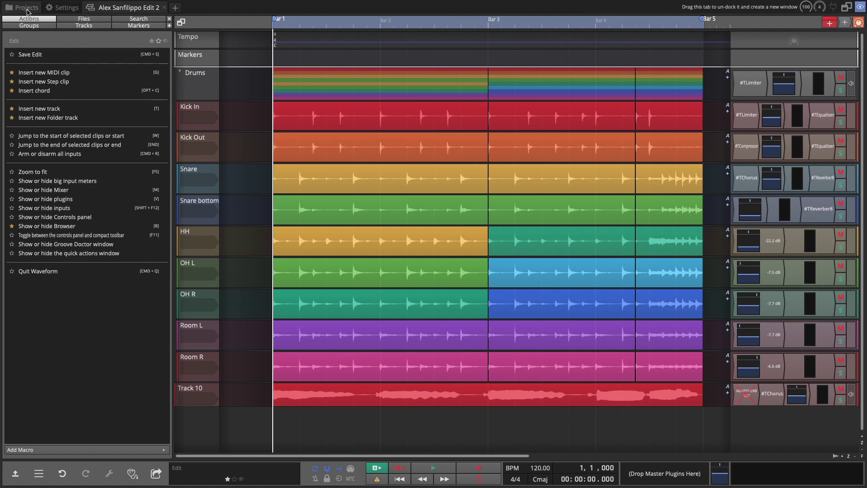
Enter '2020 Here you can add many words of text.' in Test's description, putting the sentence on its own line.
click(27, 10)
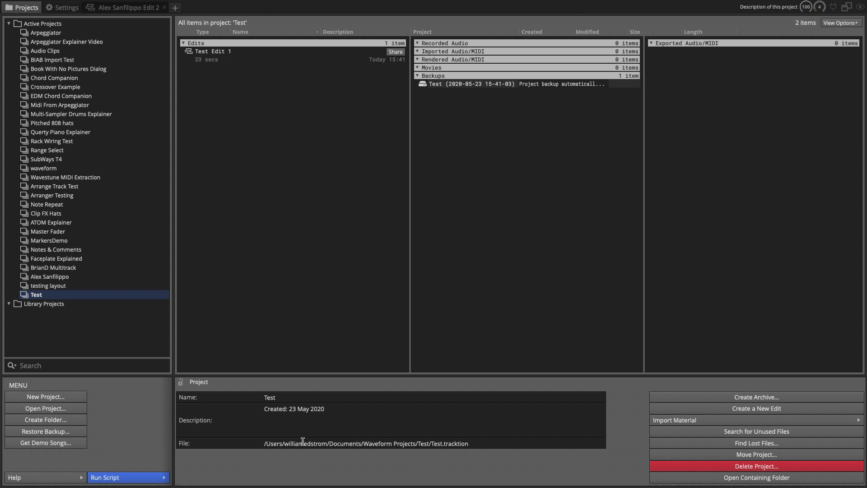
click(246, 427)
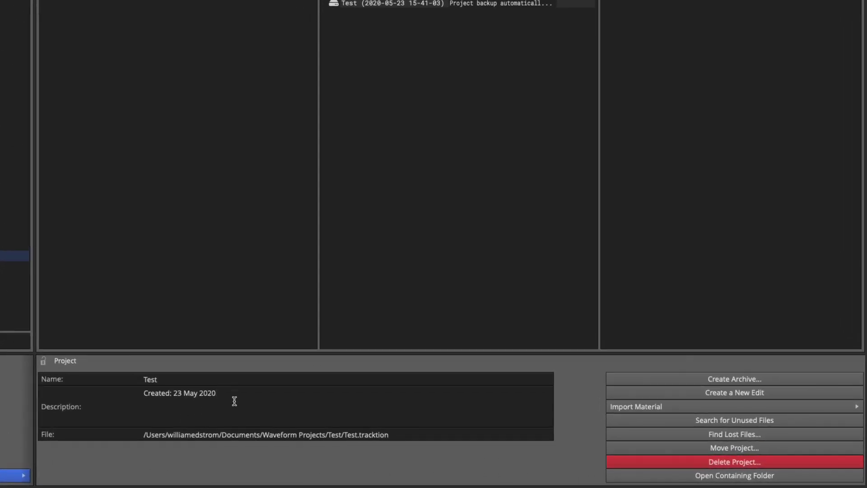
text(2020 Here you can add many words of text.)
click(219, 393)
key(Return)
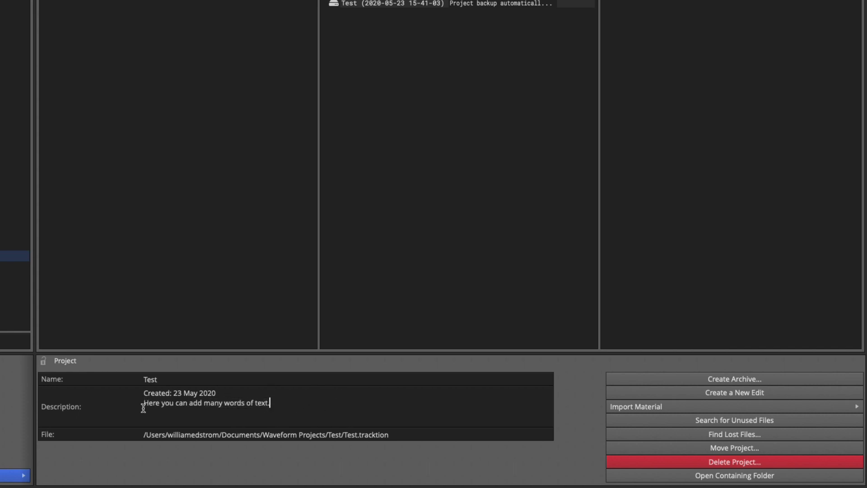
Paste the sample sentence repeatedly into the description, then bring up the drum-loop project's details.
key(shift+End)
key(ctrl+c)
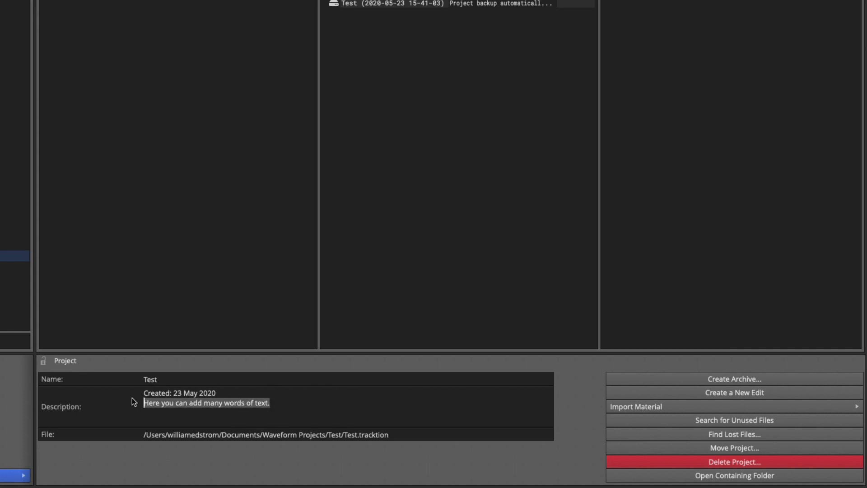
click(299, 405)
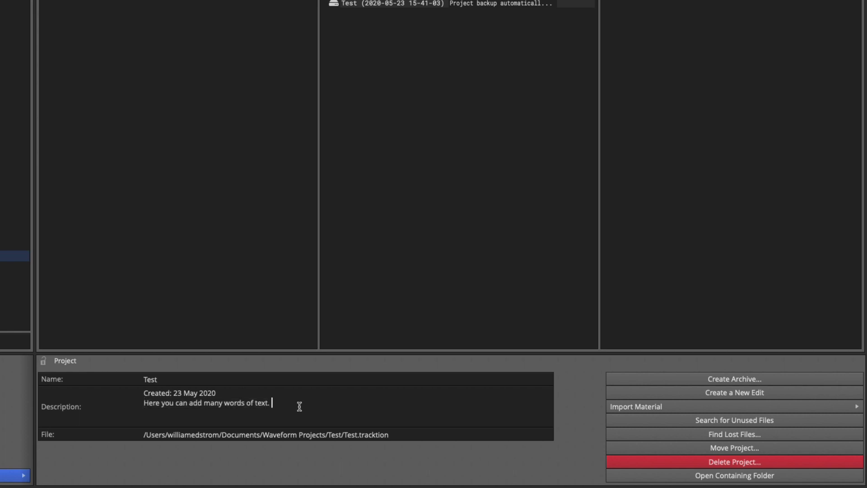
key(ctrl+v)
key(ctrl+v)
key(ctrl+v)
key(ctrl+v)
key(ctrl+v)
key(ctrl+v)
key(ctrl+v)
key(ctrl+v)
key(ctrl+v)
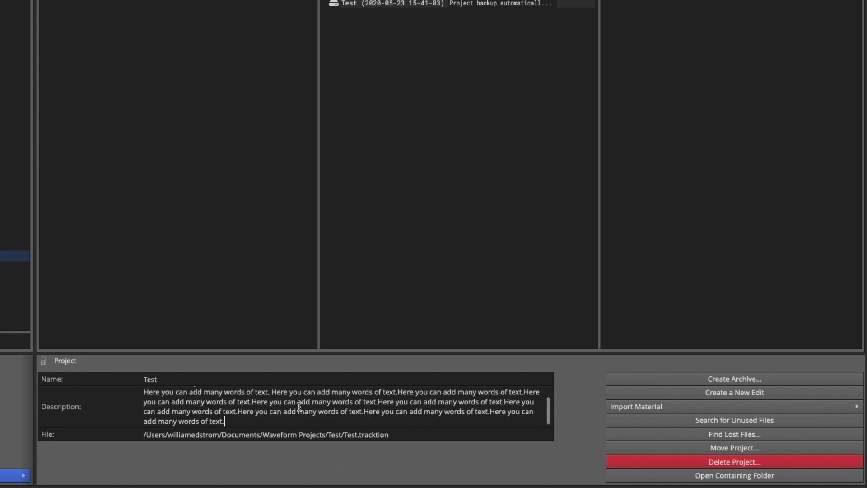
key(ctrl+v)
key(ctrl+v)
key(ctrl+v)
key(ctrl+v)
key(ctrl+v)
key(ctrl+v)
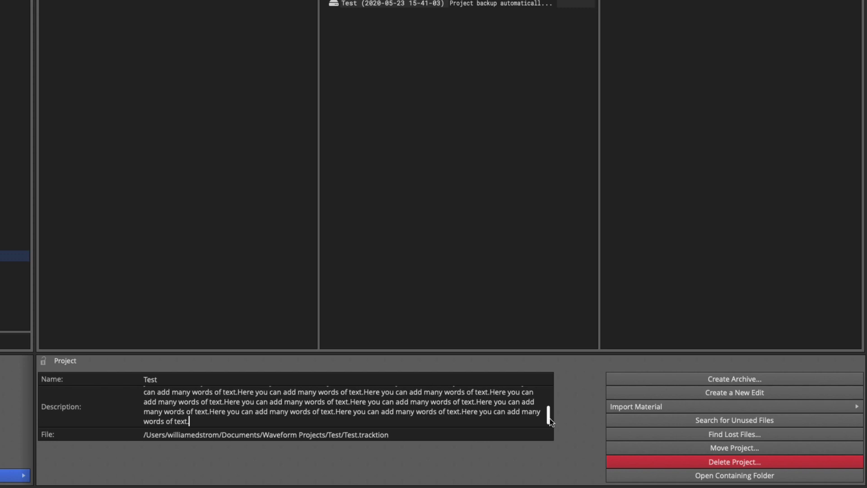
click(49, 277)
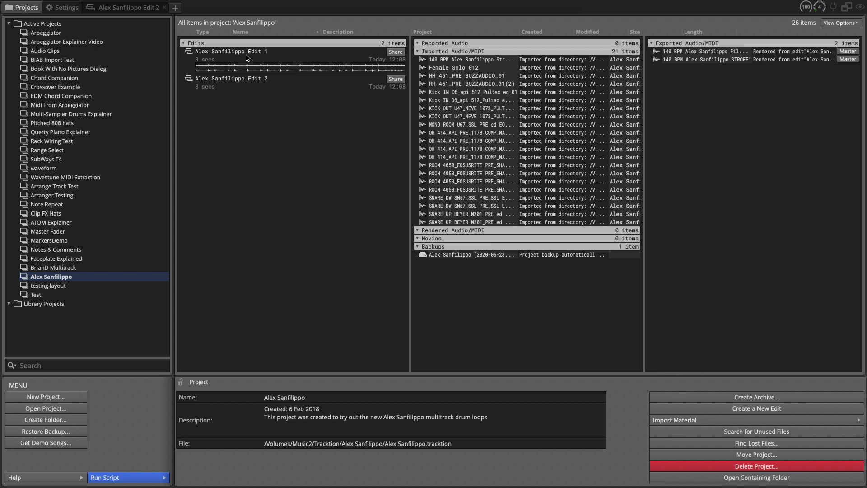
Append several copies of 'Here you can add many words of text.' to Edit 2's description.
click(246, 53)
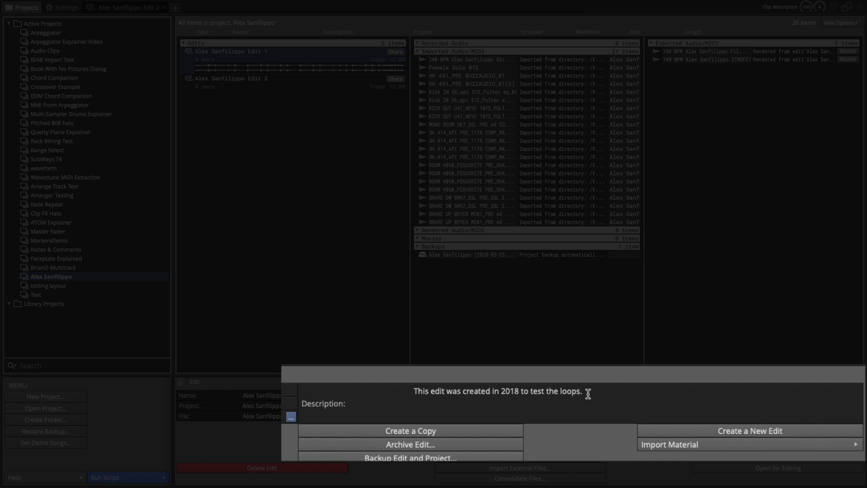
click(233, 78)
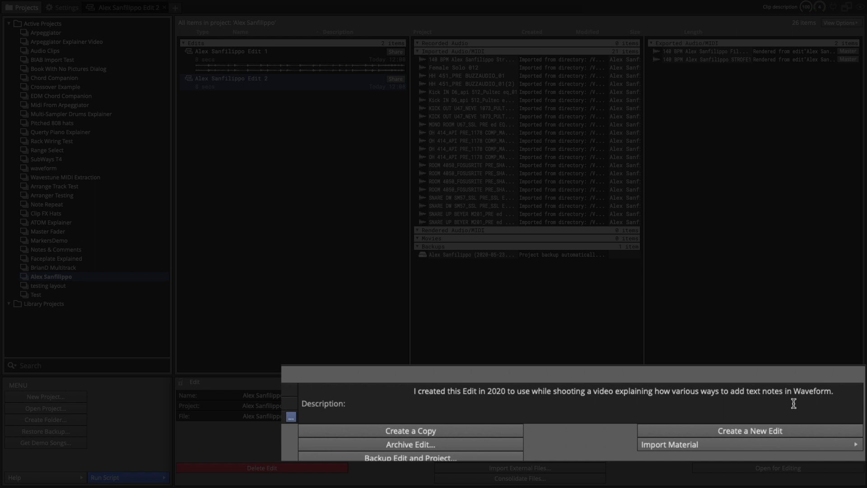
click(849, 390)
text(Here you can add many words of text.Here you can add many words of text.Here you can add many words of text.Here you can add many words of text.Here you can add many words of text.Here you can add many words of text.)
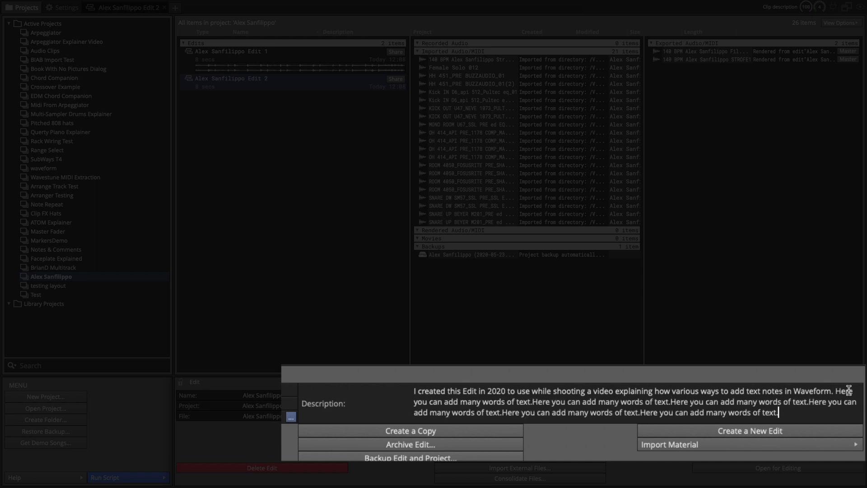
key(ctrl+v)
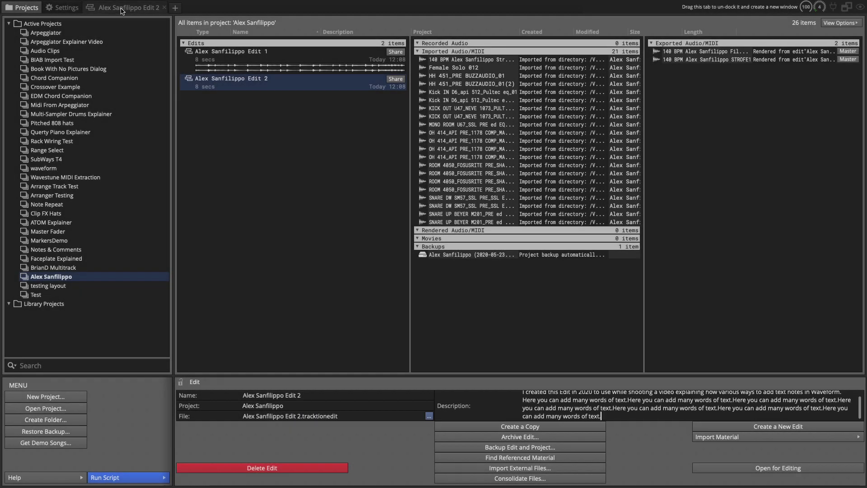
Insert a Waveform Text plugin on the Drums track's outputs and name it Lyics.
click(122, 8)
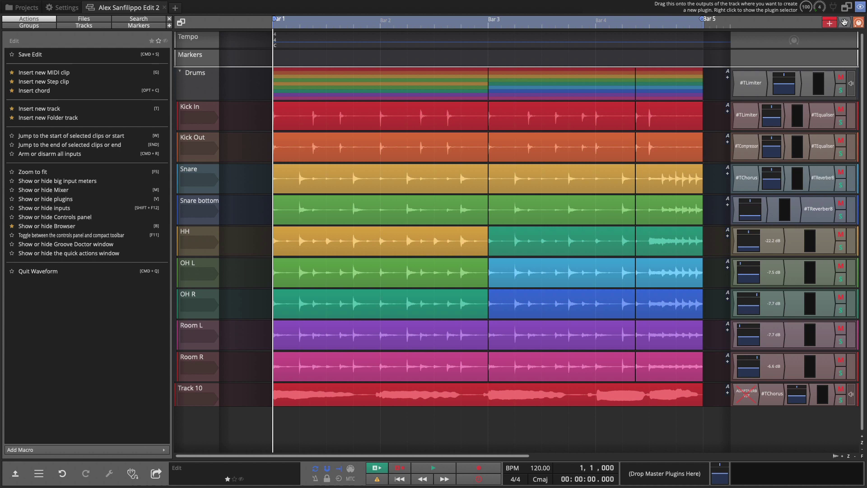
drag(844, 23, 736, 80)
mouse_move(731, 94)
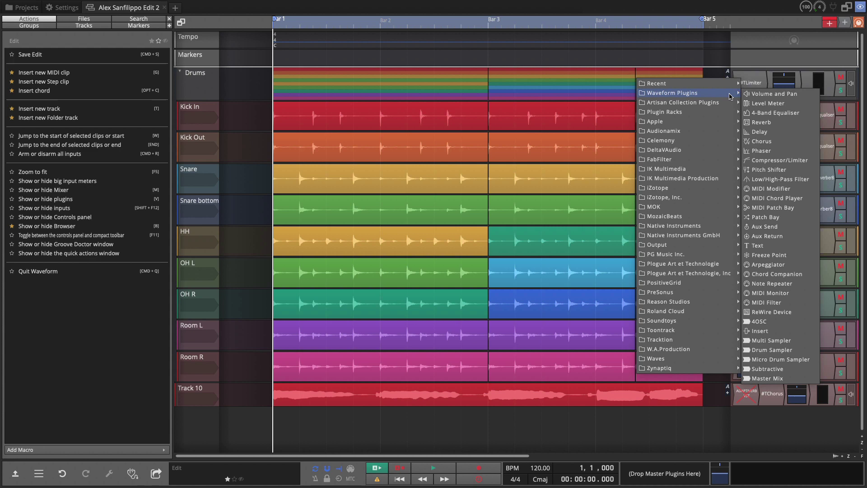
click(769, 250)
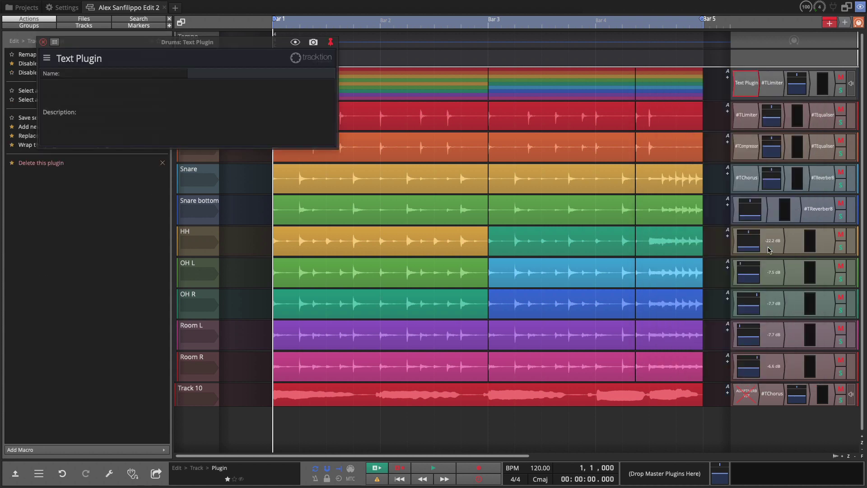
drag(252, 47, 530, 125)
click(402, 152)
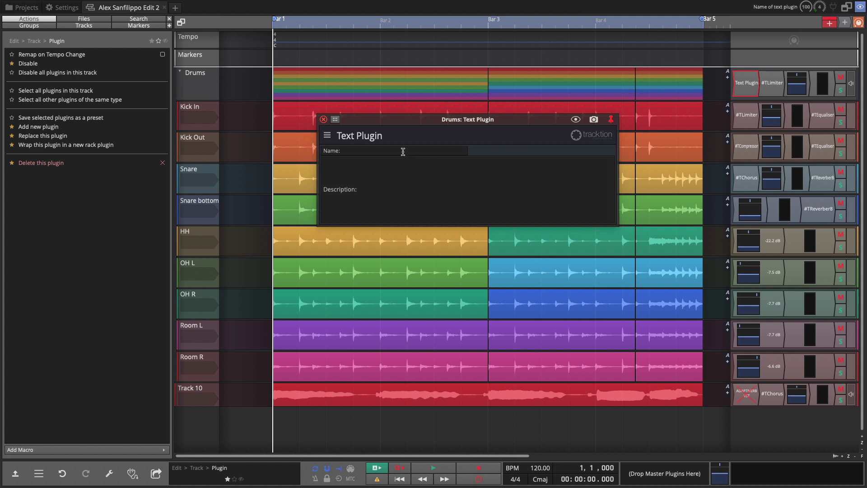
text(Lyics)
click(350, 169)
Type five lyric lines, from 'This is the song…' to 'Because it is dope, yeah dope uh huh.', as its description.
text(This is the song and this is the most)
key(Return)
text(Amazing lyric of the day)
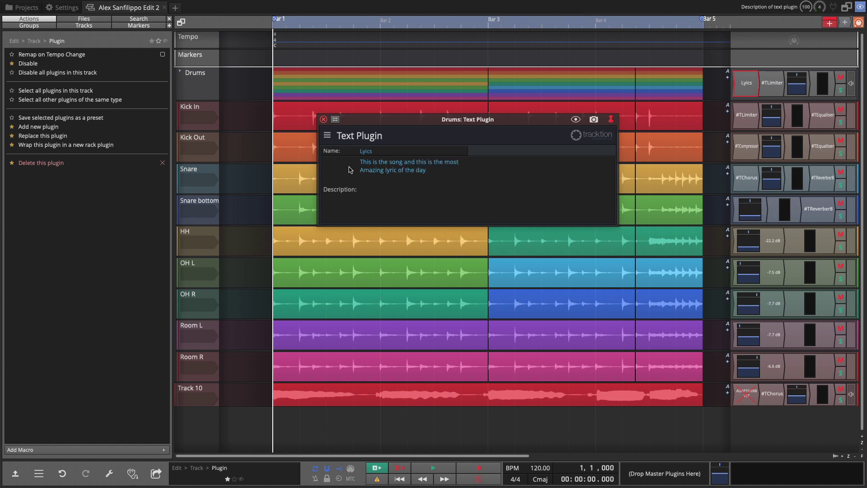
key(Return)
text(You will never forget this day)
key(Return)
text(Or this lyric)
key(Return)
text(Because it is dope, yeah dope uh huh.)
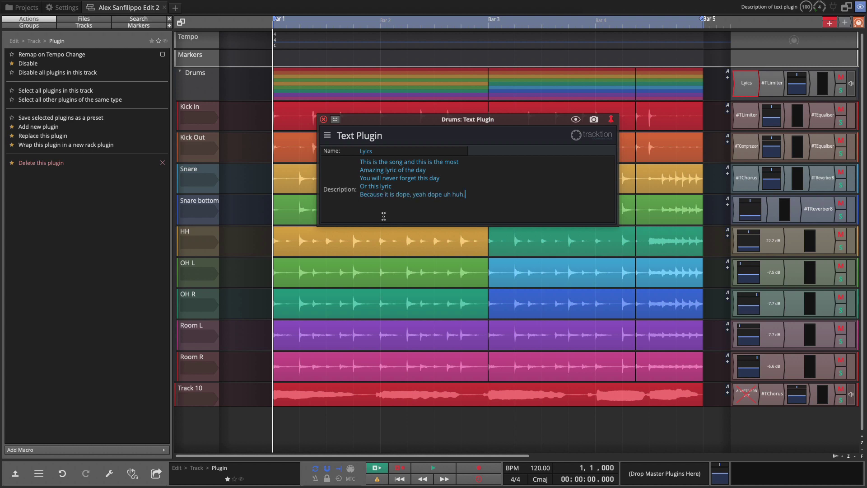
click(747, 93)
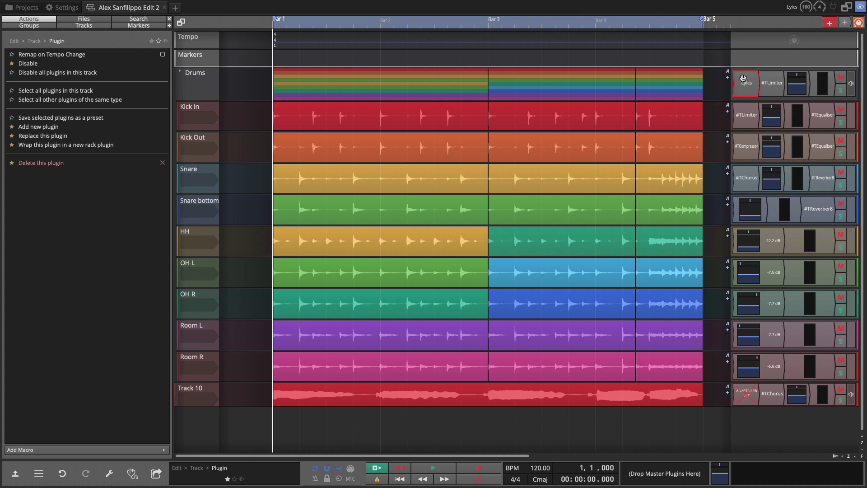
Check the Lyics plugin's name and description in the bottom properties panel, then collapse the panel.
double_click(744, 83)
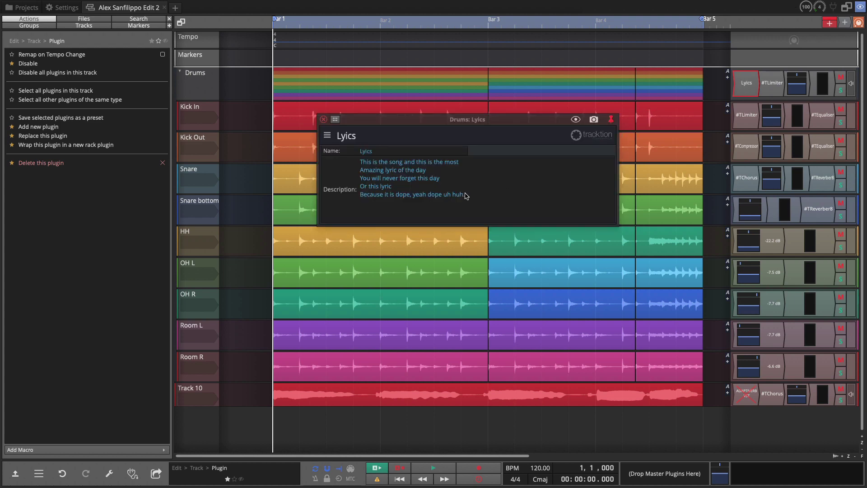
click(323, 119)
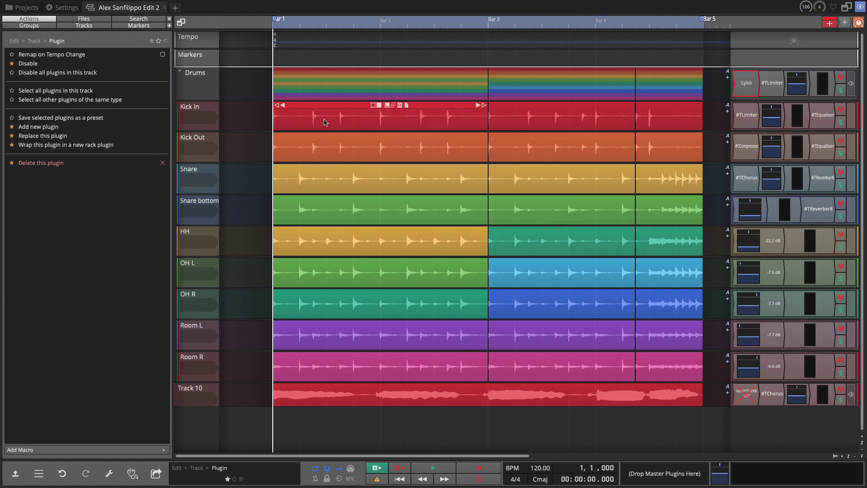
click(15, 474)
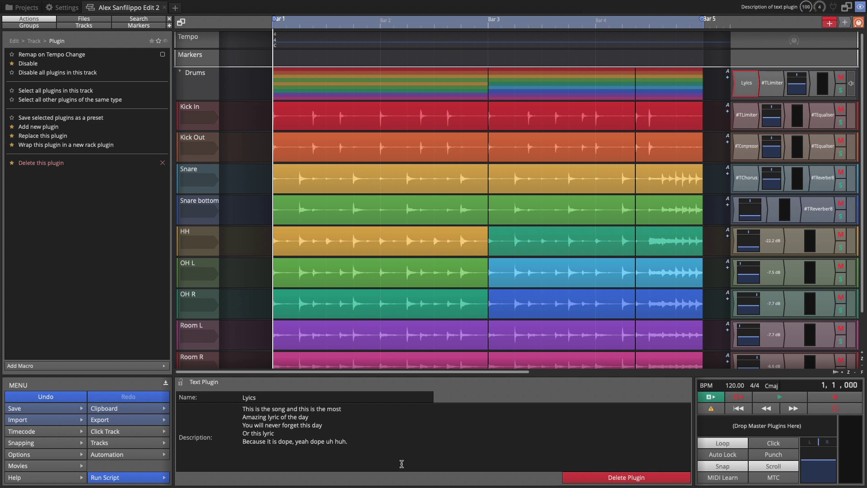
click(165, 383)
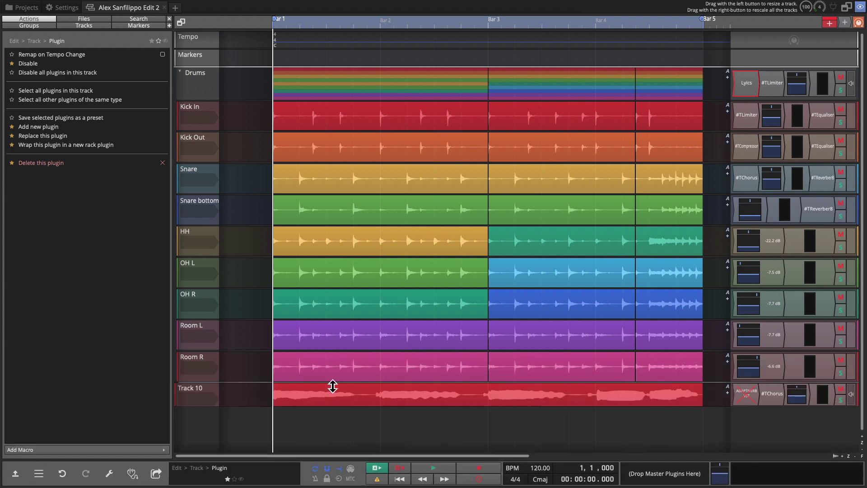
Wrap the Lyics and #TLimiter plugins in a new Drums Wrapper rack and inspect the Lyics node inside.
double_click(772, 83)
right_click(772, 85)
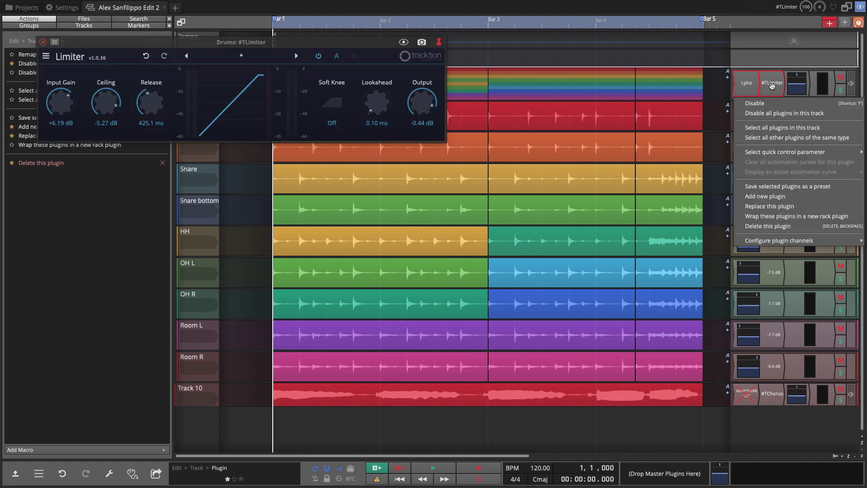
click(777, 218)
drag(167, 43, 527, 81)
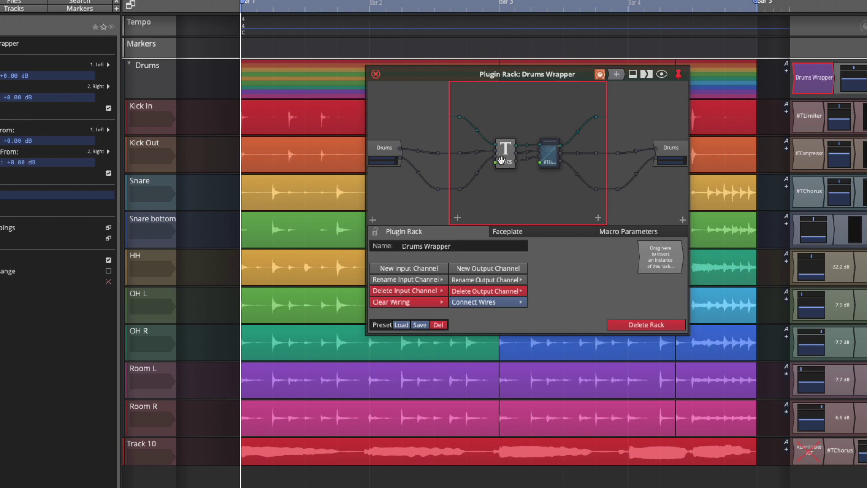
double_click(504, 156)
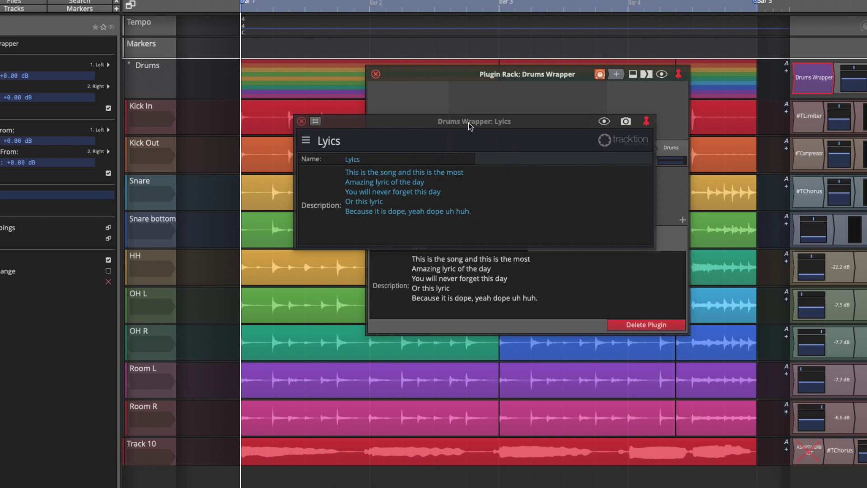
drag(467, 123, 347, 218)
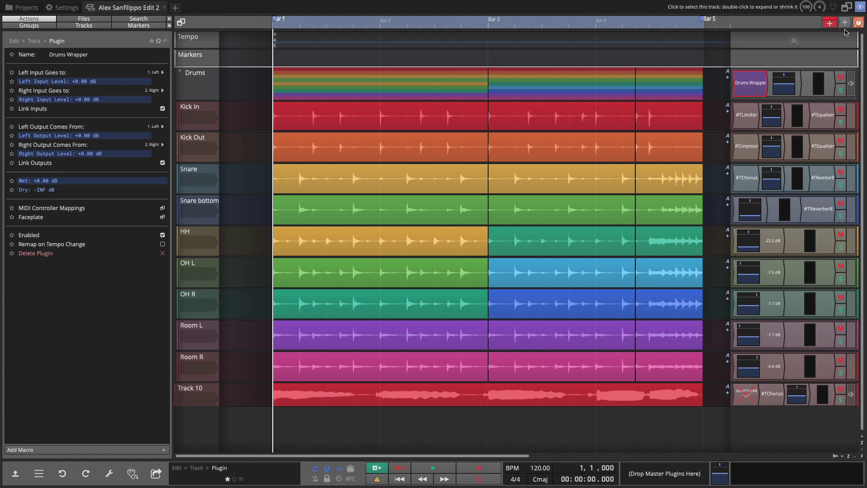
Add a Text Plugin to Kick In and wrap it in a new Text Plugin Wrapper rack.
drag(844, 22, 737, 113)
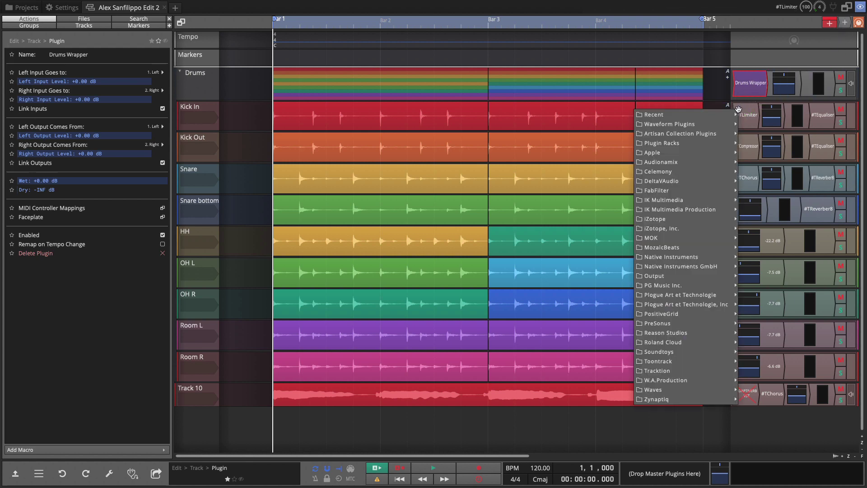
click(754, 115)
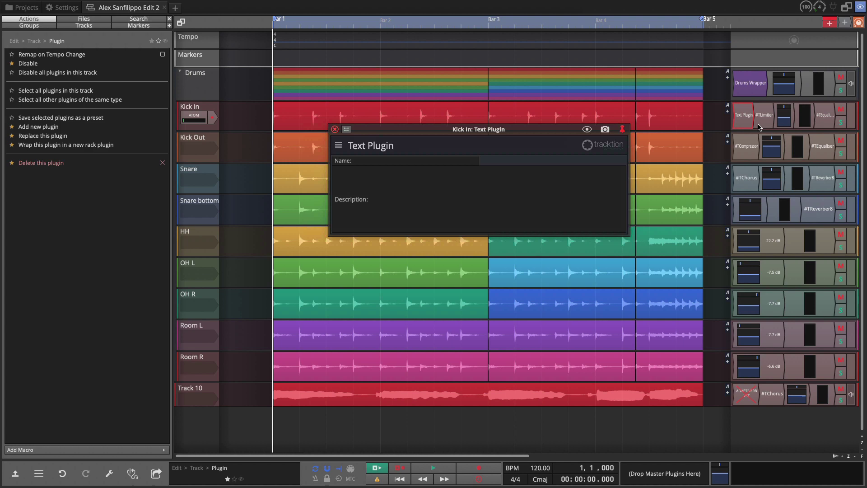
right_click(743, 121)
click(791, 248)
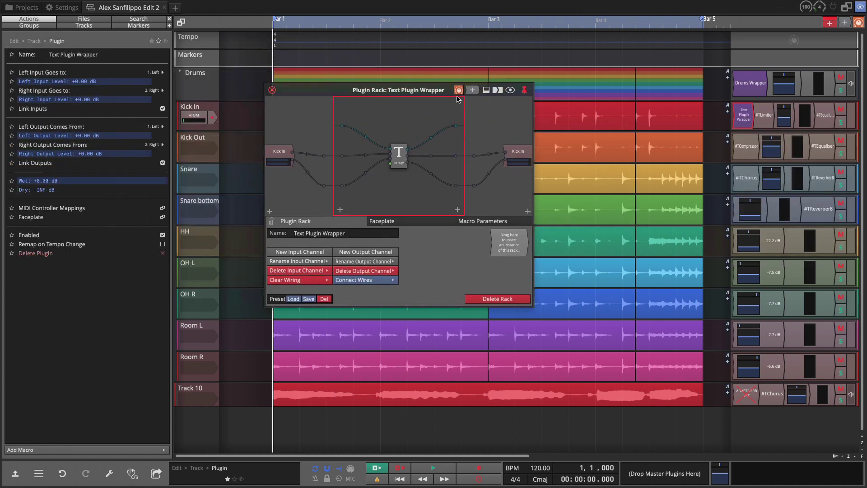
Open and close the Text Plugin's editor from inside the rack to check it.
click(438, 167)
double_click(437, 167)
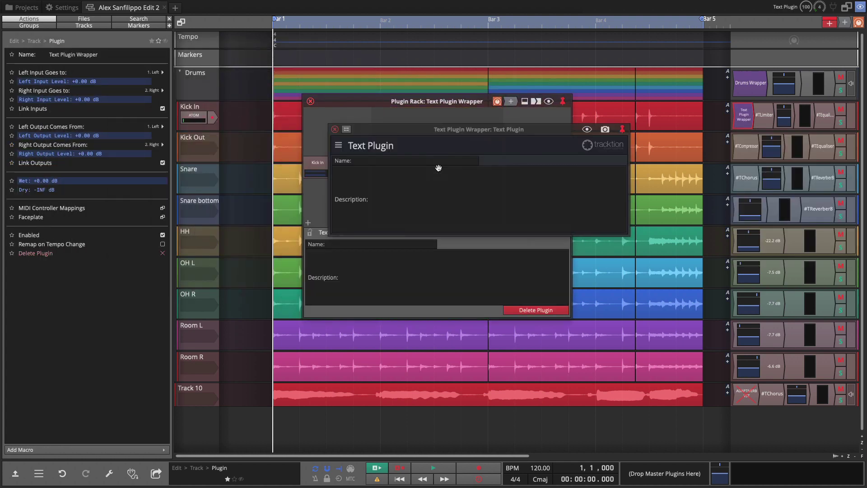
click(335, 132)
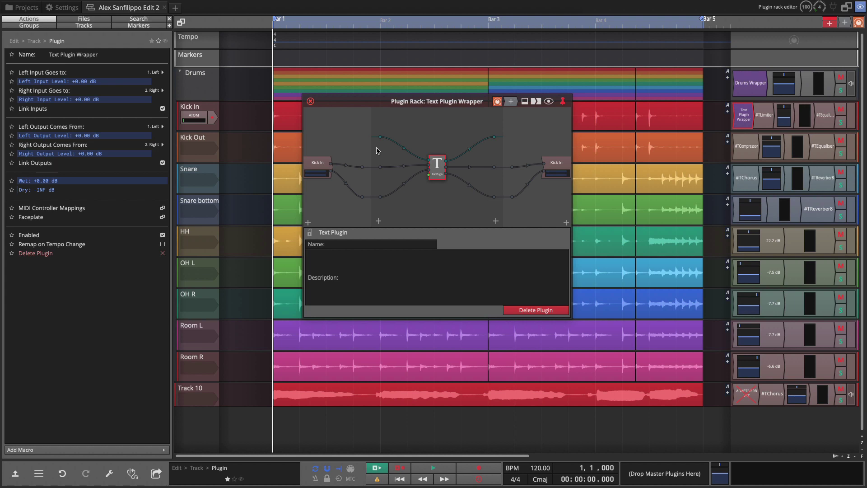
double_click(437, 167)
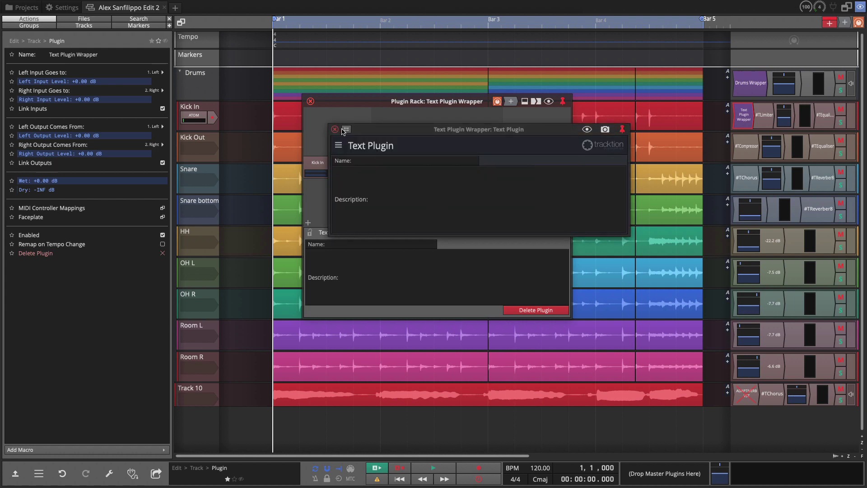
click(335, 129)
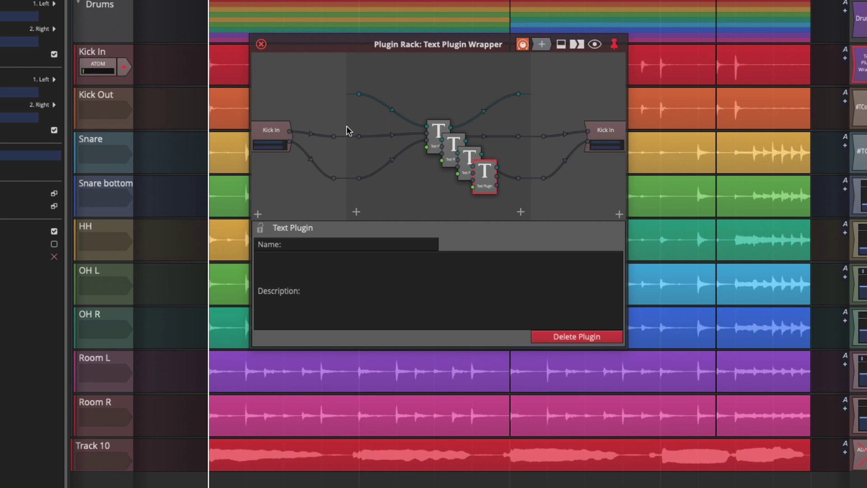
click(592, 42)
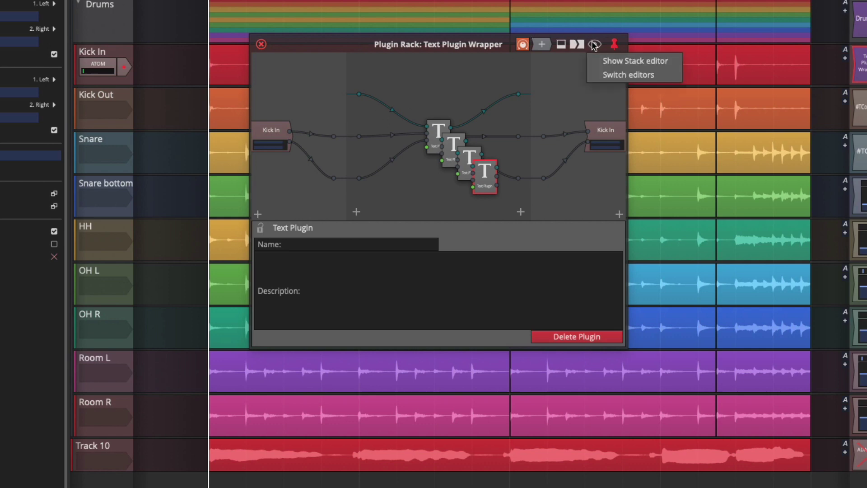
Show the rack as a stacked list and name the first text plugin Intro, with pasted sample text plus 'note'.
click(621, 63)
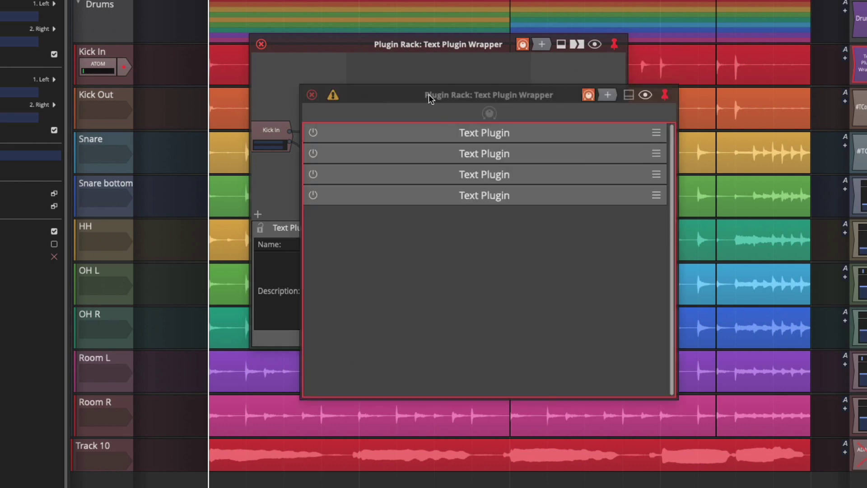
drag(429, 99, 393, 36)
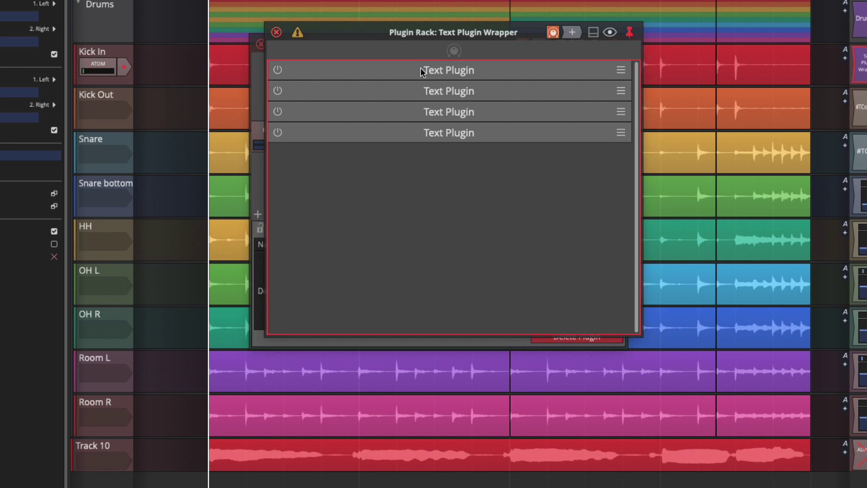
click(422, 71)
click(594, 35)
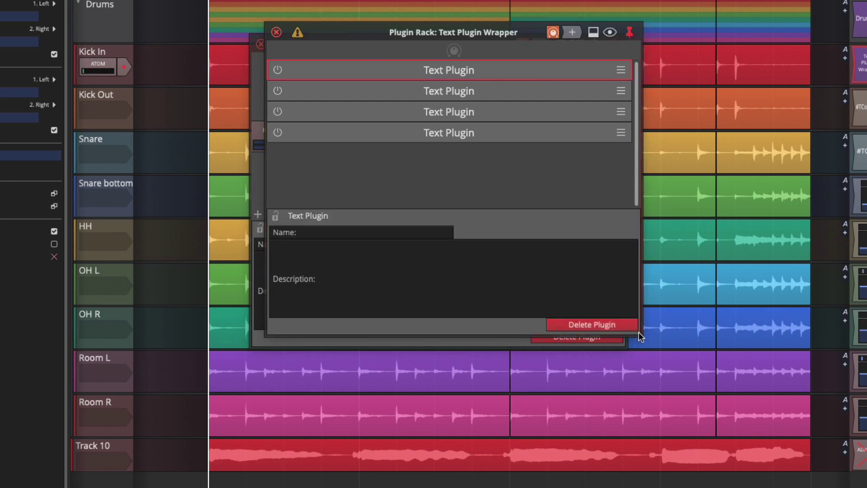
click(334, 232)
text(Intro)
text(Here you can add many words of text.)
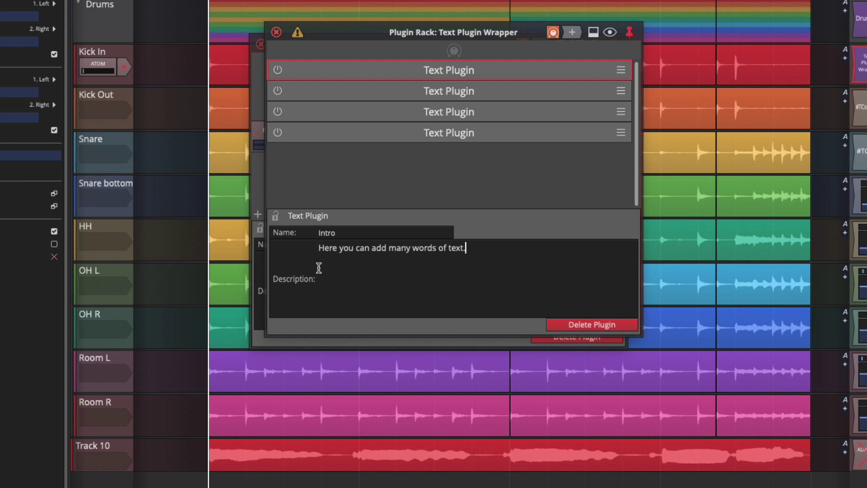
text(notes)
key(Tab)
Name the second plugin Verse and paste the sample sentence into its description.
text(Verse)
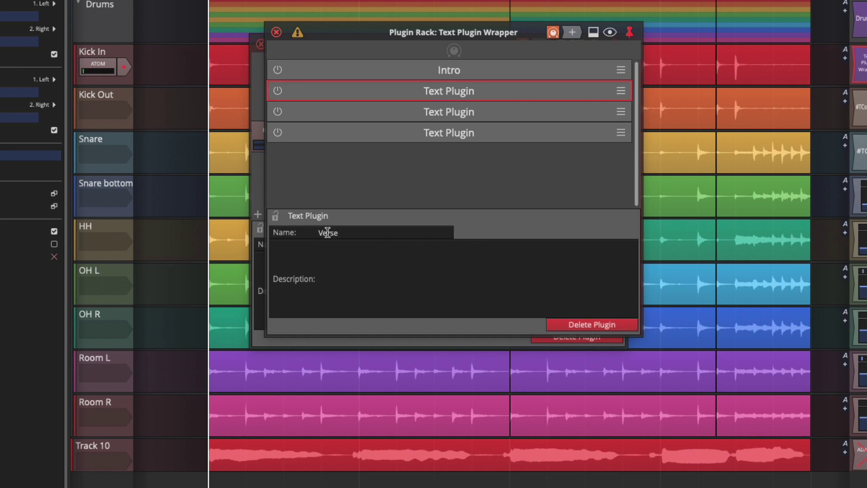
click(333, 268)
key(ctrl+v)
key(ctrl+v)
key(ctrl+v)
key(ctrl+v)
key(ctrl+v)
key(ctrl+v)
key(Return)
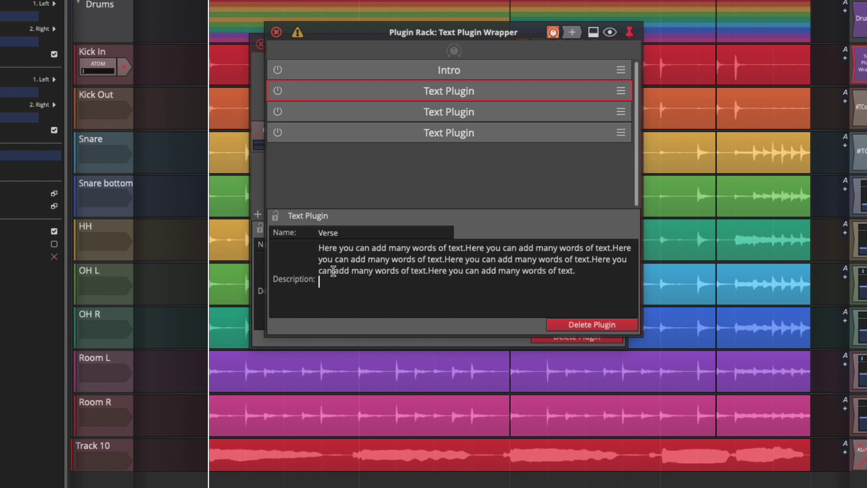
Name the third plugin Chorus with the pasted sample sentence as description.
click(513, 115)
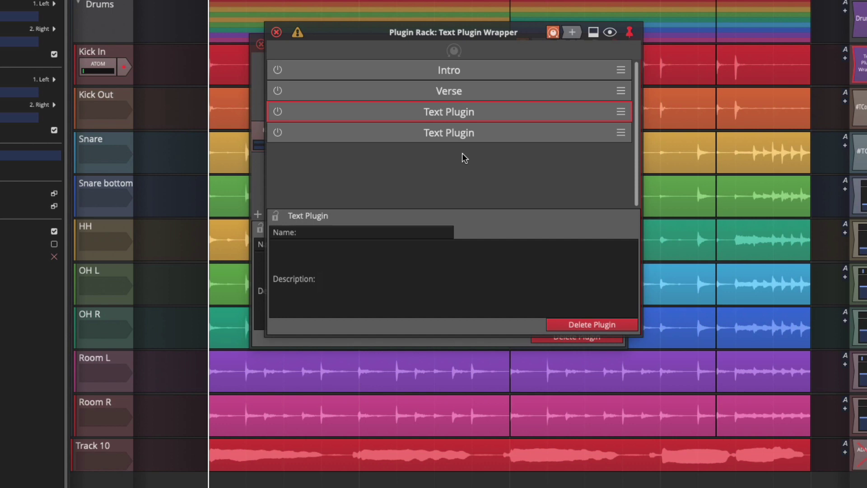
click(325, 232)
text(Chorus)
click(323, 252)
key(ctrl+v)
key(ctrl+v)
key(ctrl+v)
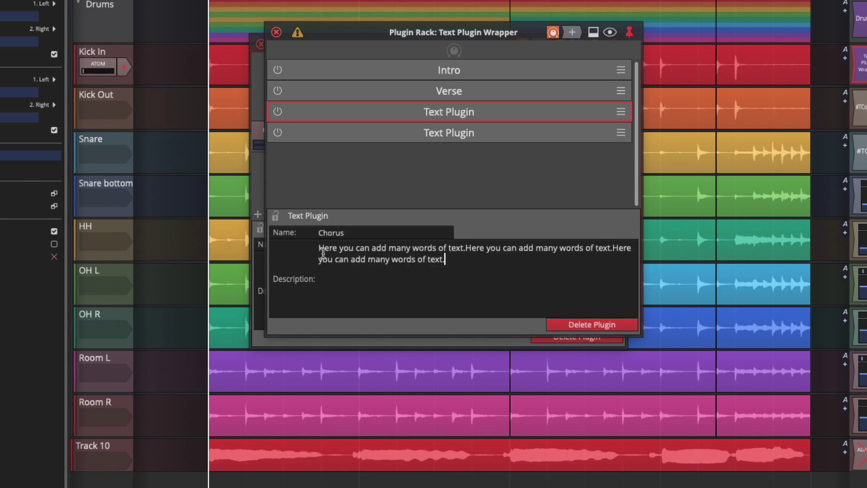
Name the fourth plugin Bridge, paste the sample description, and move it higher in the stack.
click(455, 136)
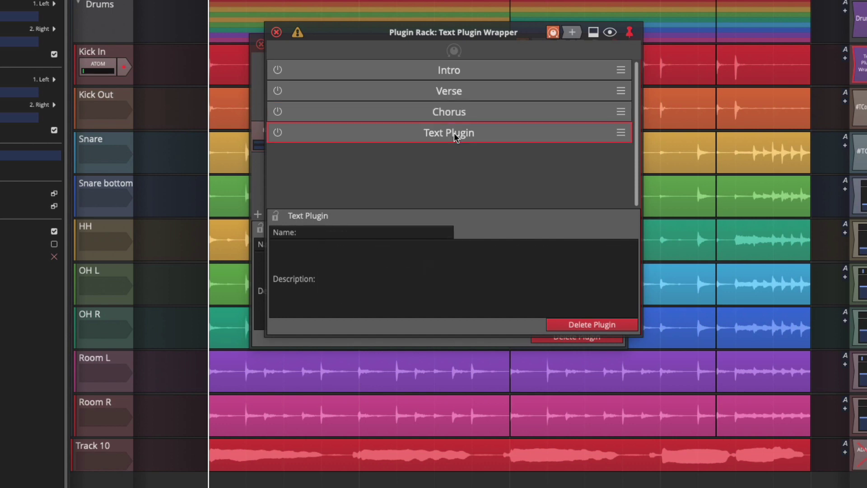
click(329, 233)
text(Bridge)
click(333, 266)
text(Here you can add many words of text.)
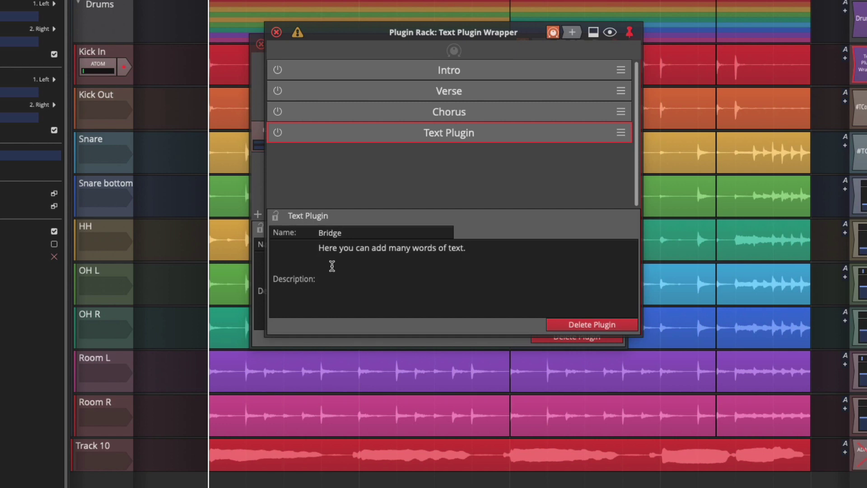
mouse_move(389, 133)
mouse_down()
mouse_move(389, 107)
mouse_move(390, 123)
mouse_up()
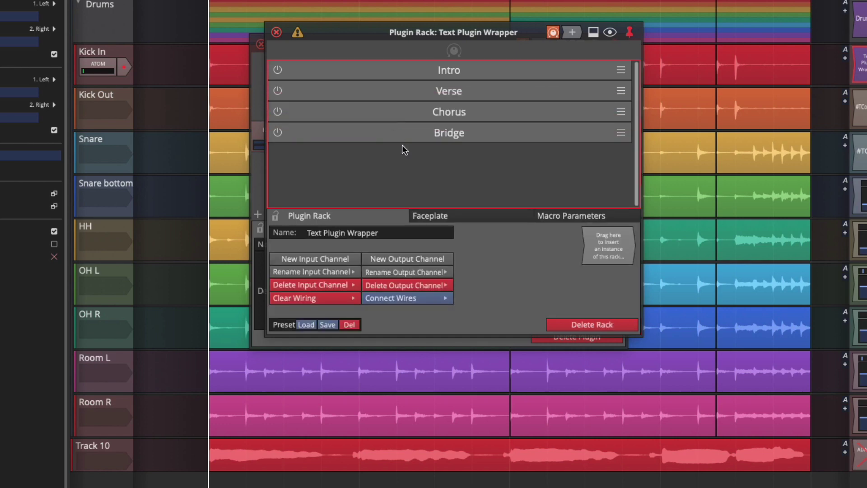
Drag Intro, Verse, Chorus and Bridge apart in the wiring graph, leaving Intro on the main signal line.
click(611, 36)
click(618, 50)
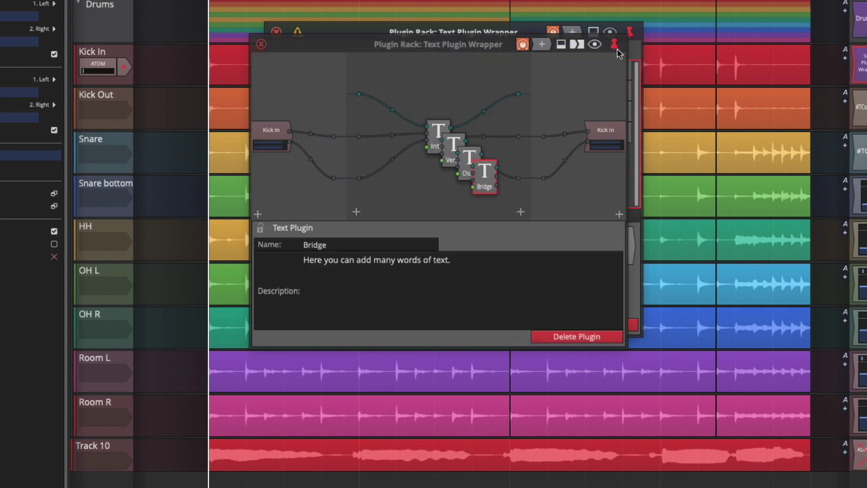
drag(468, 43, 430, 16)
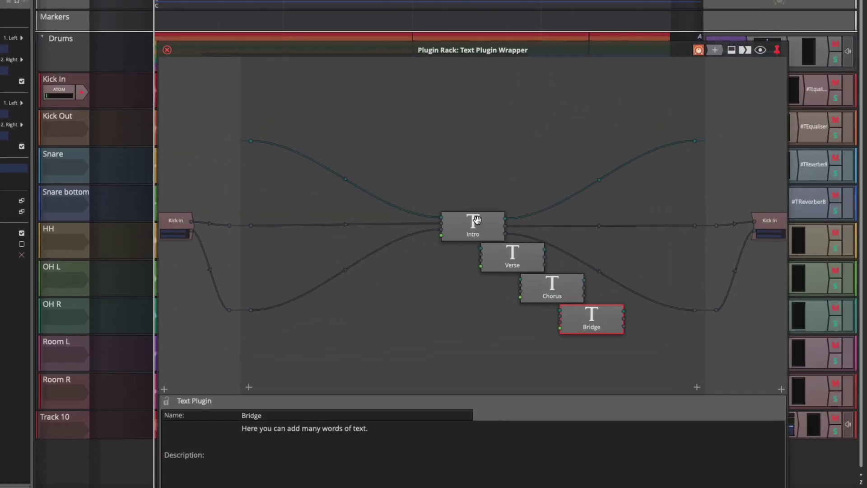
drag(476, 219, 333, 148)
drag(520, 268, 484, 108)
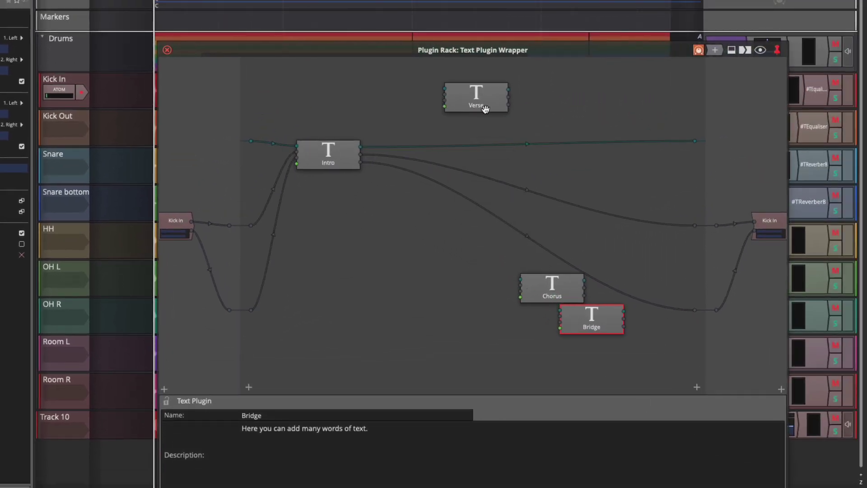
drag(552, 291, 382, 277)
drag(591, 323, 468, 257)
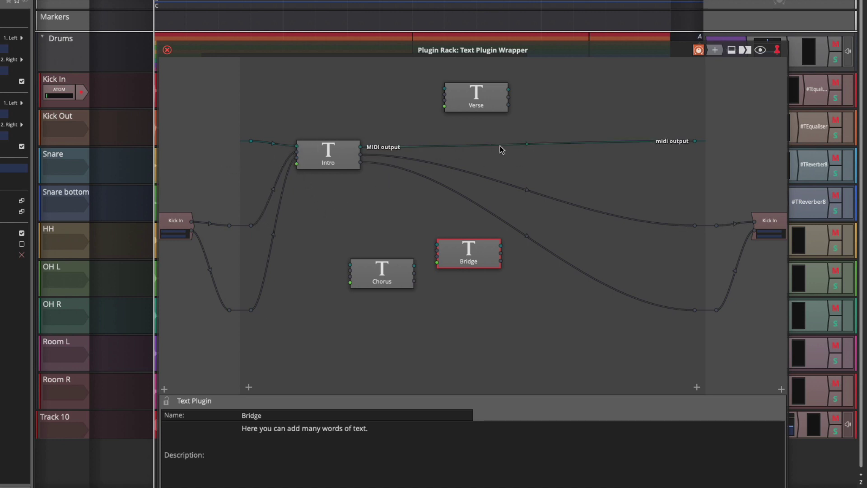
drag(327, 166, 321, 227)
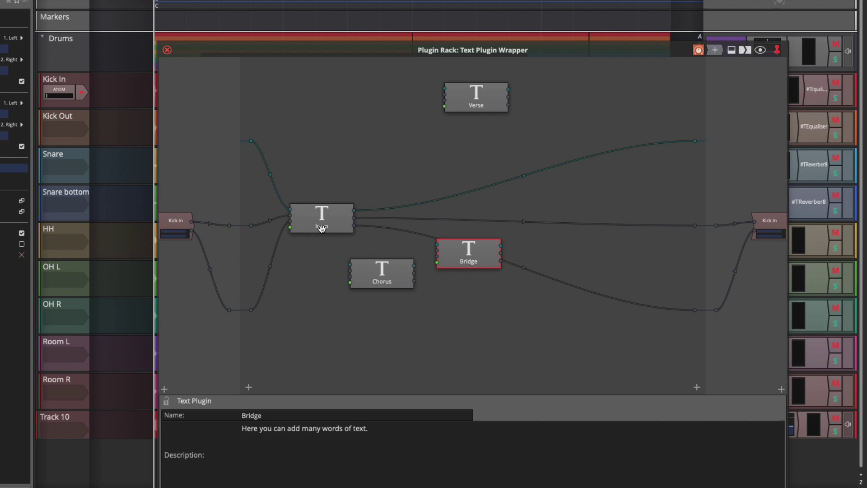
Leave the rack graph, select the first Kick In clip and retype its name as 'Kick Best Take of the entire day.. yeah really'.
key(Escape)
click(231, 78)
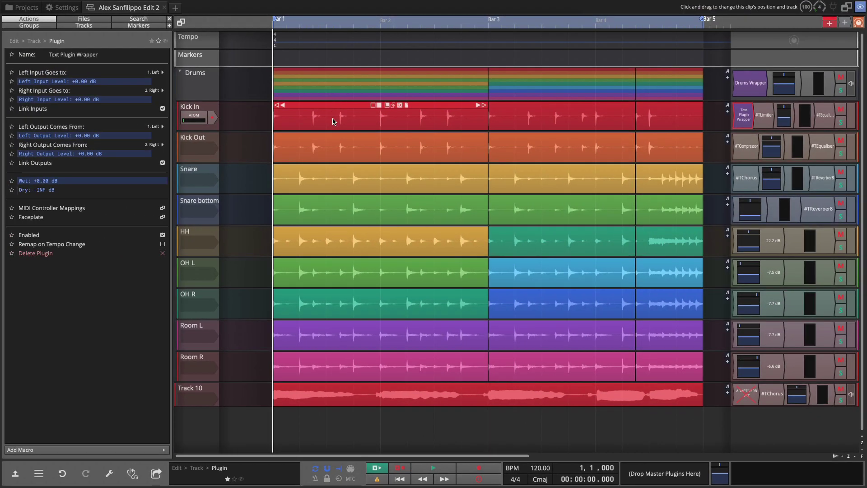
click(198, 102)
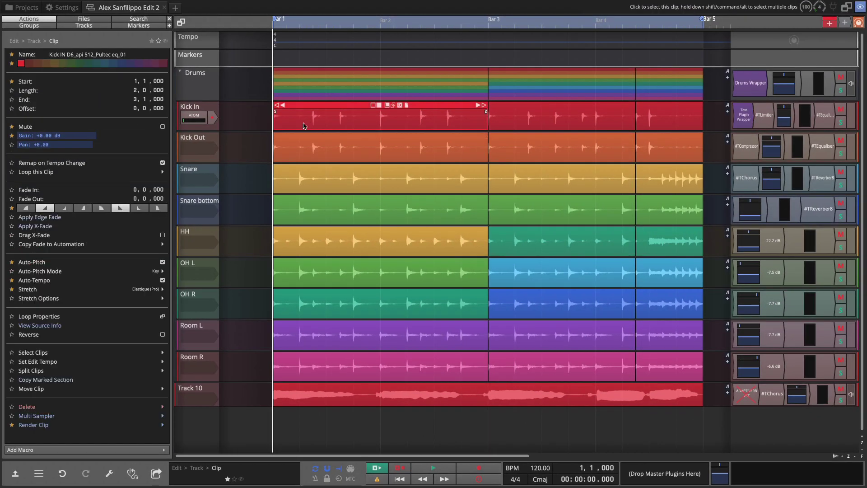
key(space)
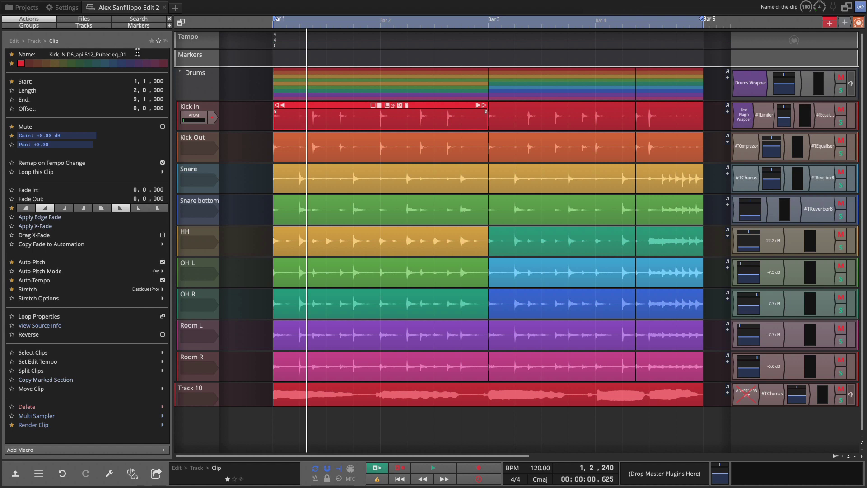
key(ctrl+a)
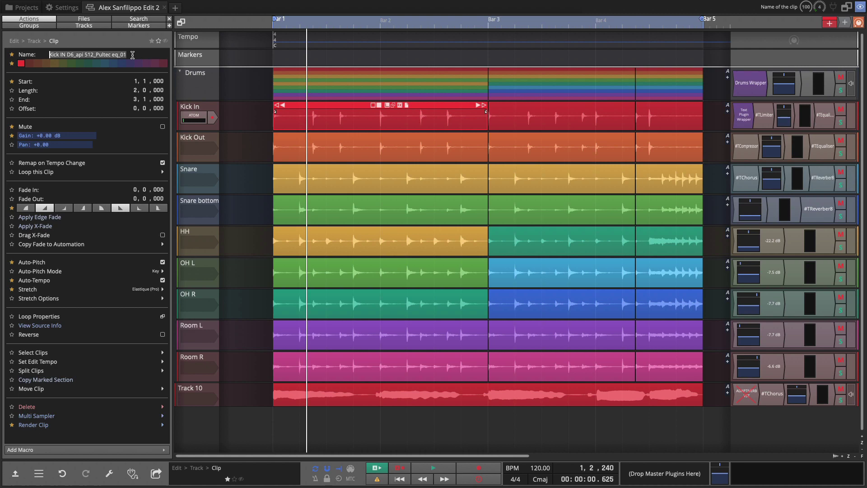
text(Kick Best Take of the enti)
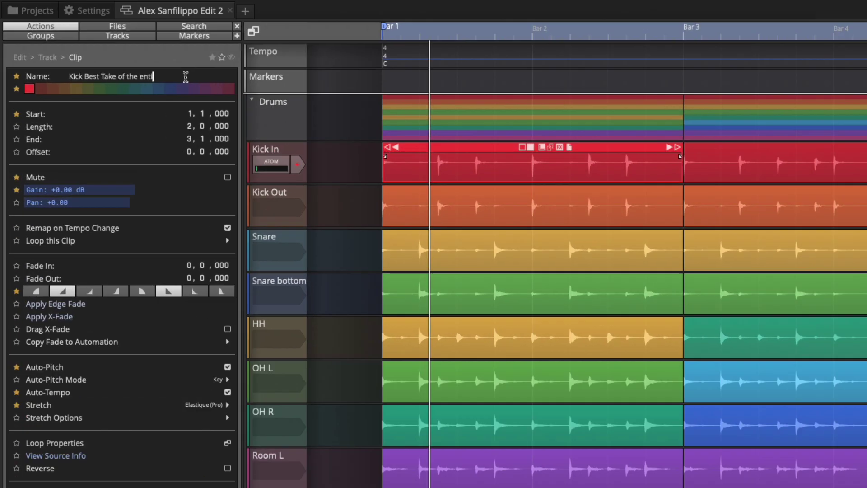
text(re day.. yeah really)
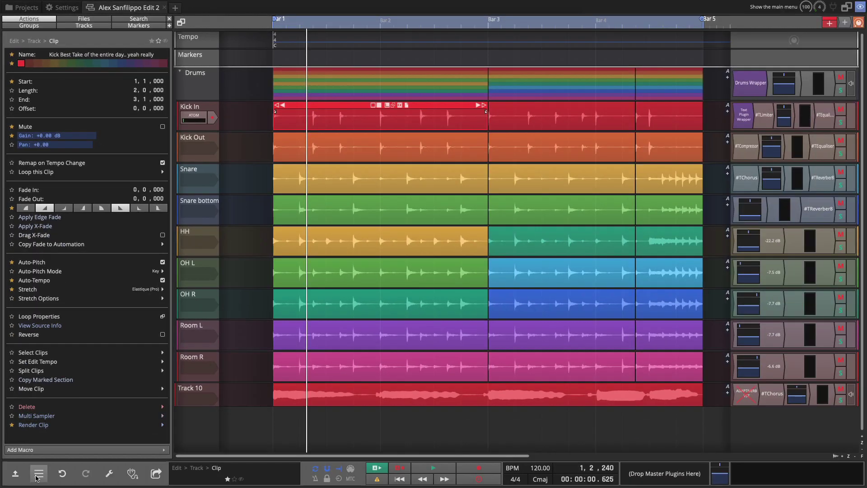
Tick Show clip names under Options > Clip view options in the main menu.
click(37, 478)
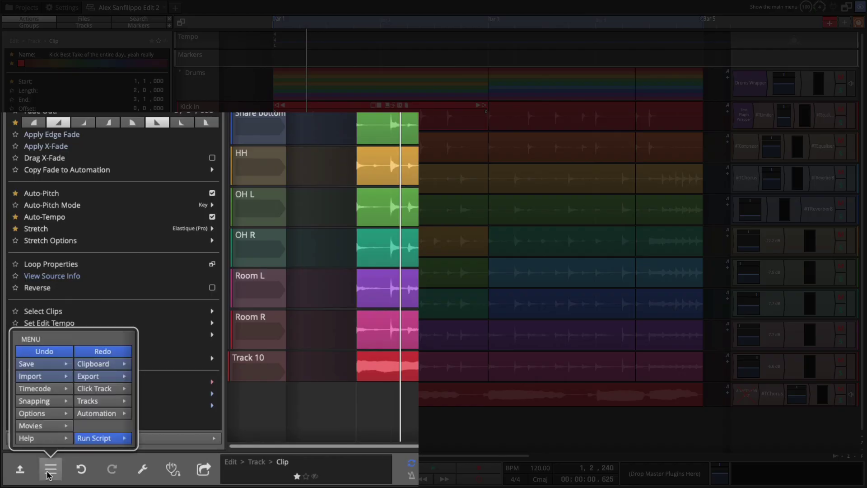
mouse_move(63, 414)
mouse_move(103, 184)
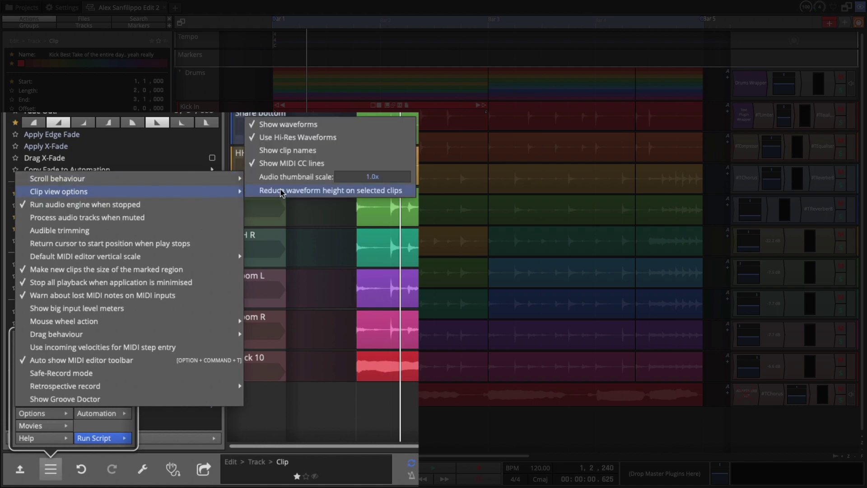
click(282, 151)
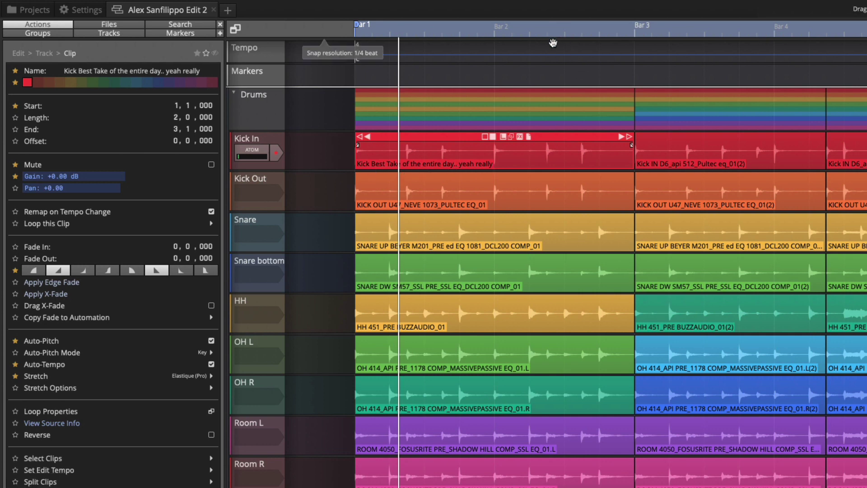
Zoom in around bar 1 and add a bars-and-beats marker at the start of the Markers lane.
drag(554, 35, 490, 176)
scroll(491, 175, down, 6)
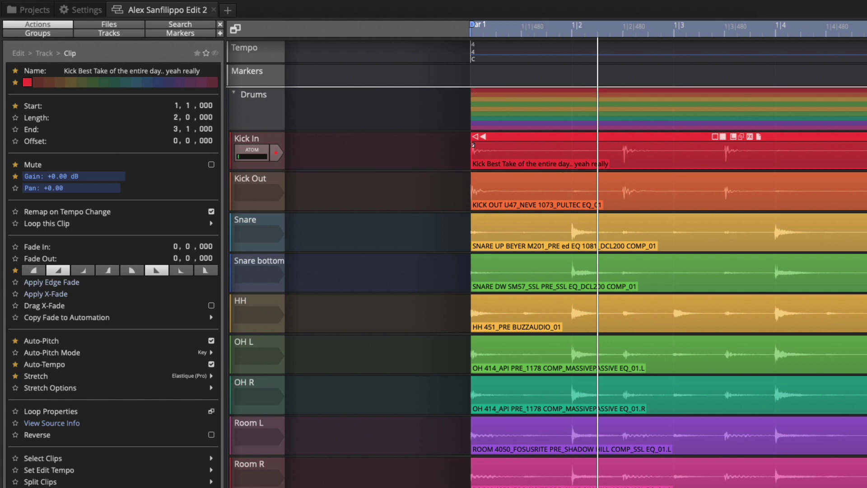
right_click(472, 73)
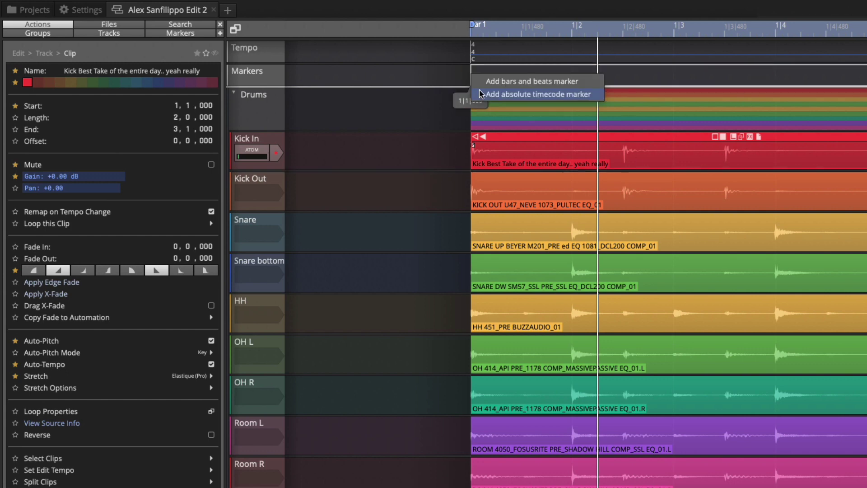
click(484, 82)
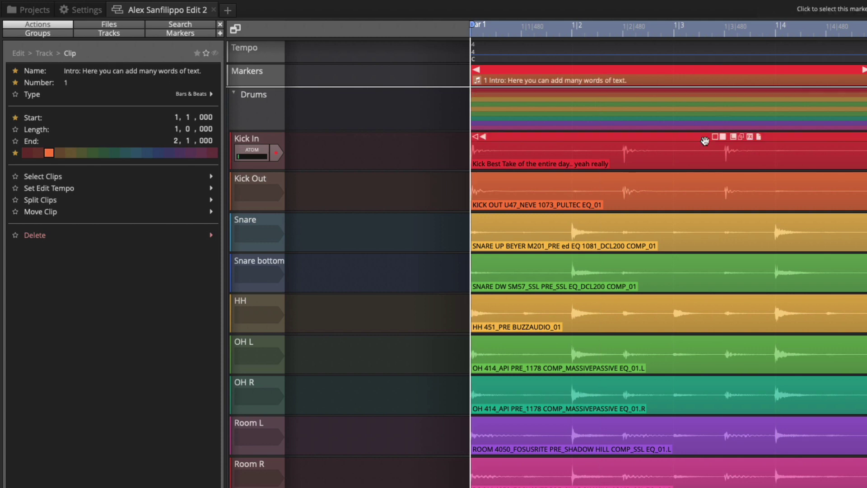
scroll(686, 98, down, 3)
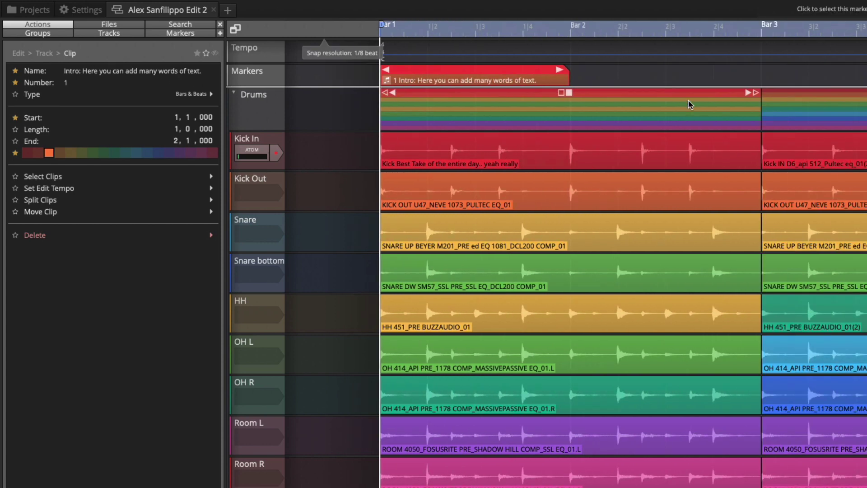
scroll(685, 97, down, 3)
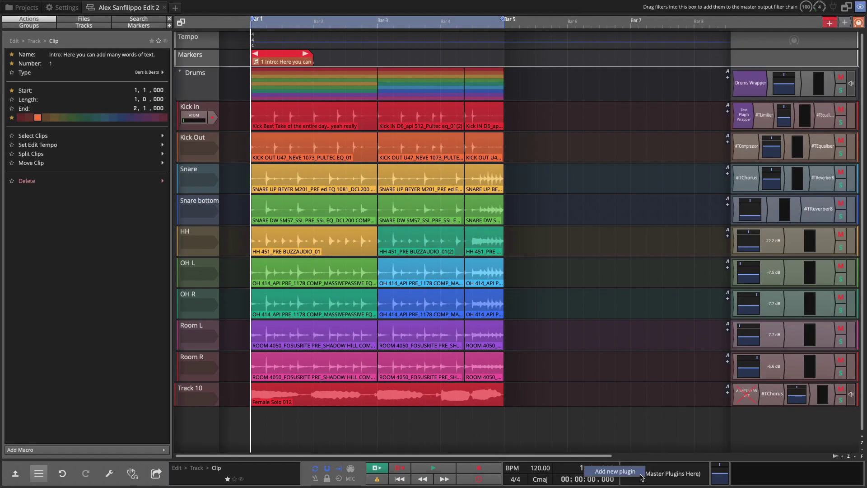
Put a Text Plugin on the master output, naming it LOVE with description 'Love & Peace'.
click(641, 477)
click(619, 275)
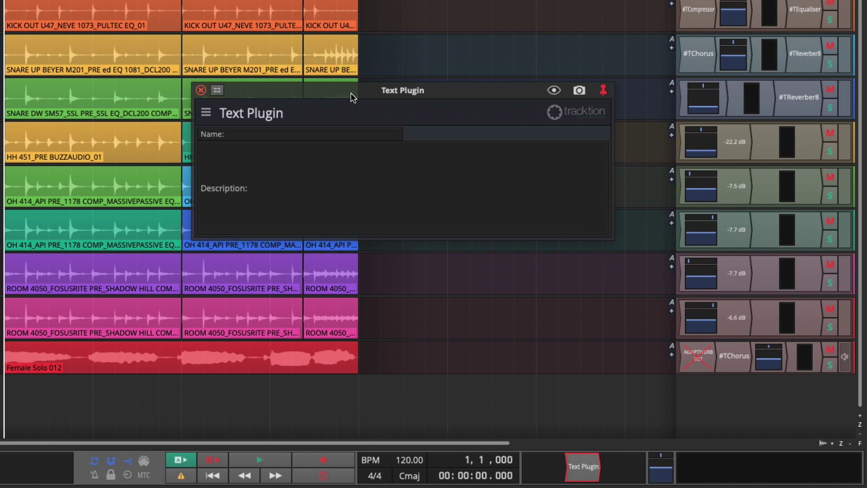
click(269, 135)
text(LOVE)
click(279, 186)
text(Love)
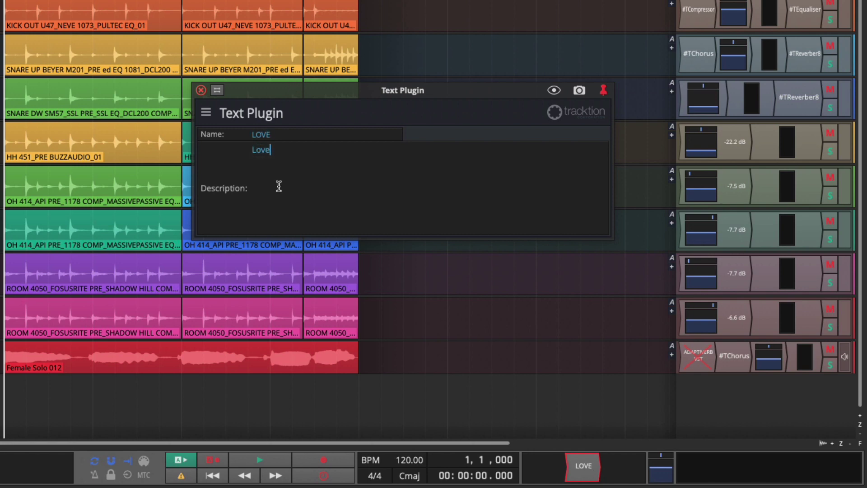
text( & Peace)
click(583, 462)
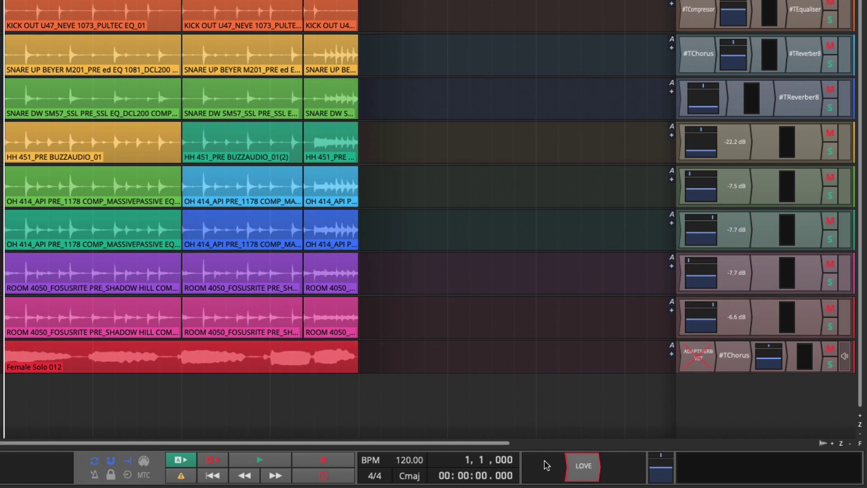